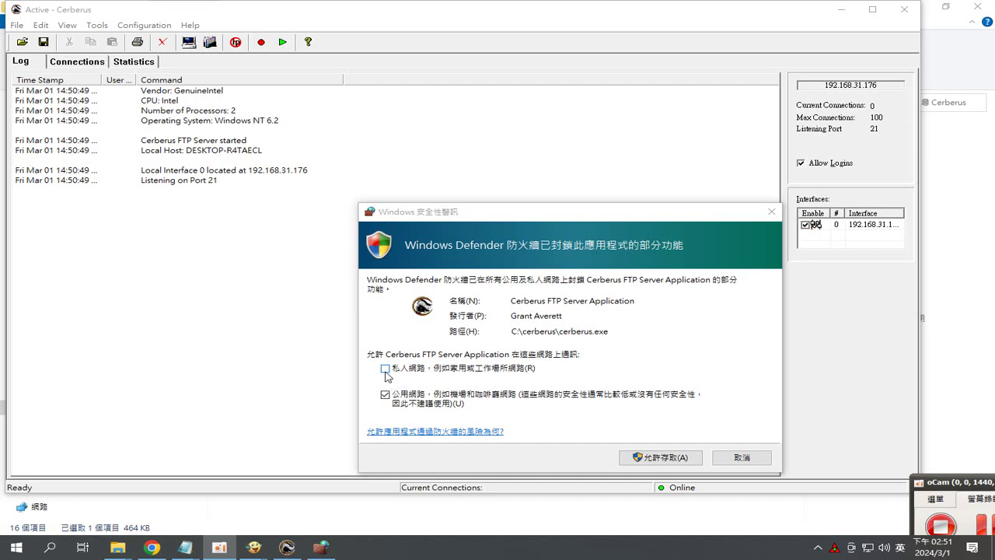
Allow Cerberus FTP Server Application through the Windows Defender firewall on private networks only, excluding public networks
left_click(384, 370)
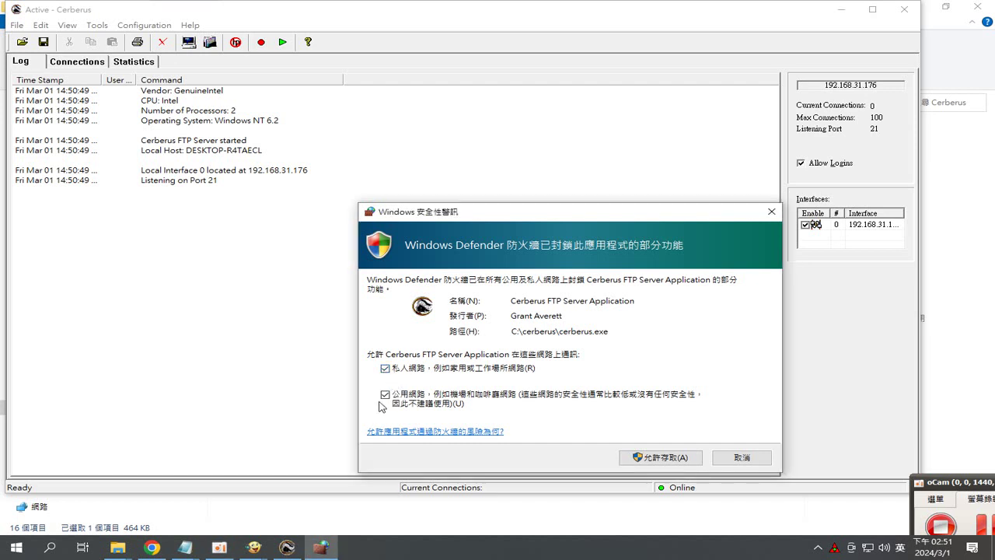
left_click(386, 395)
left_click(507, 167)
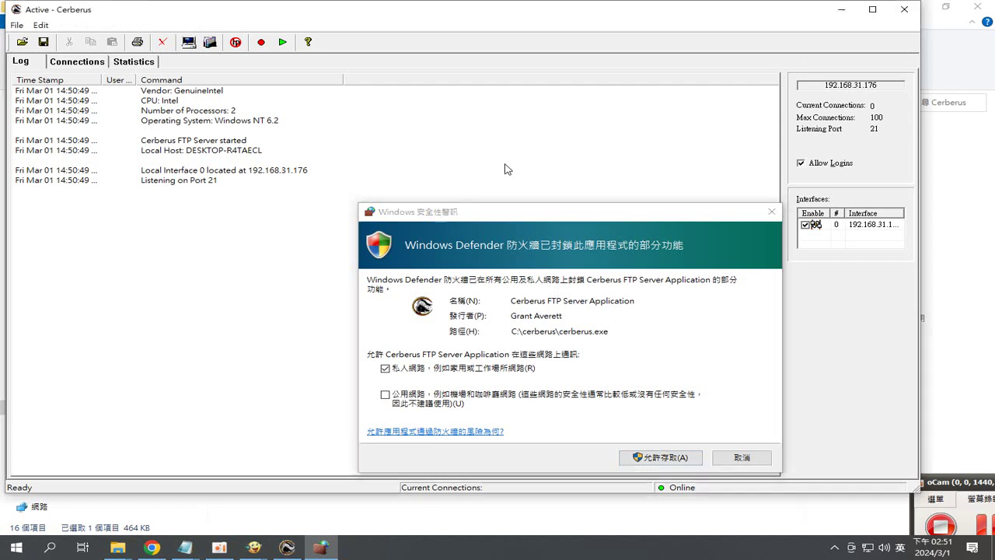
left_click(666, 460)
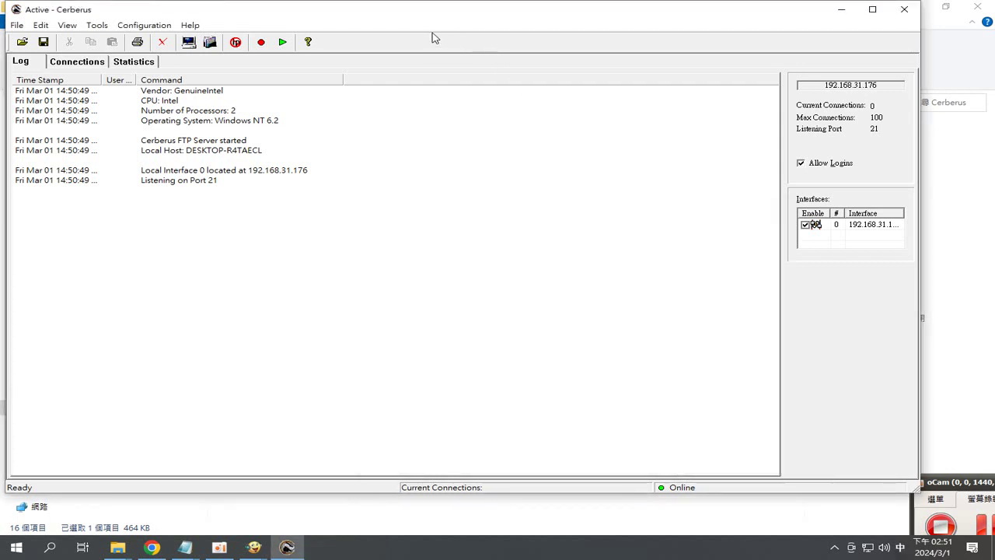
Maximize the Cerberus window, generate a server statistics file and dismiss the notice
left_click(872, 10)
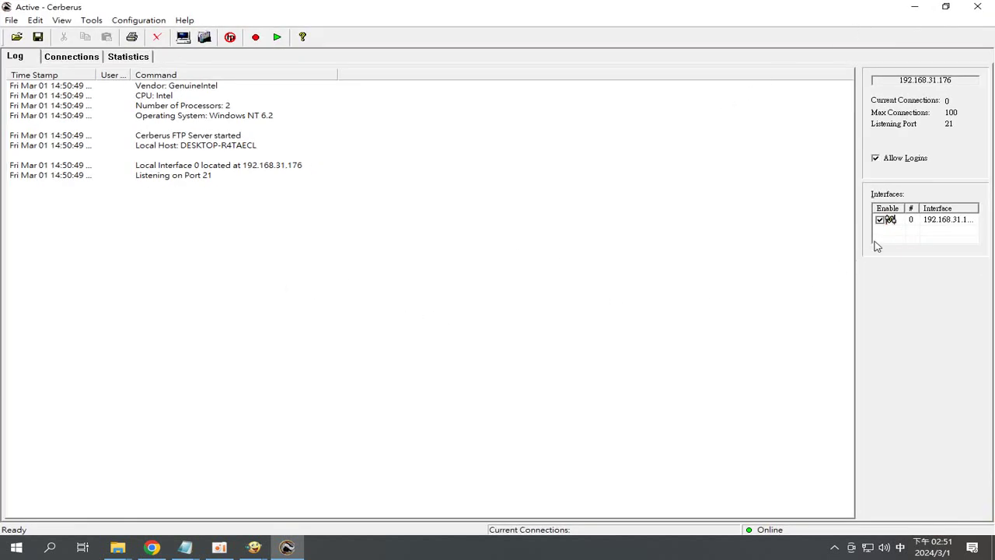
left_click(91, 20)
left_click(114, 35)
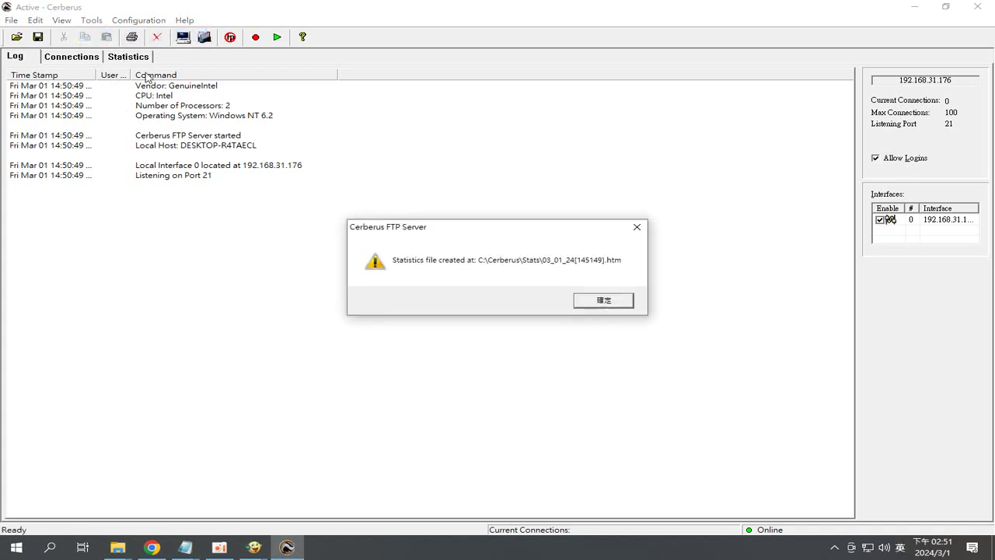
left_click(599, 301)
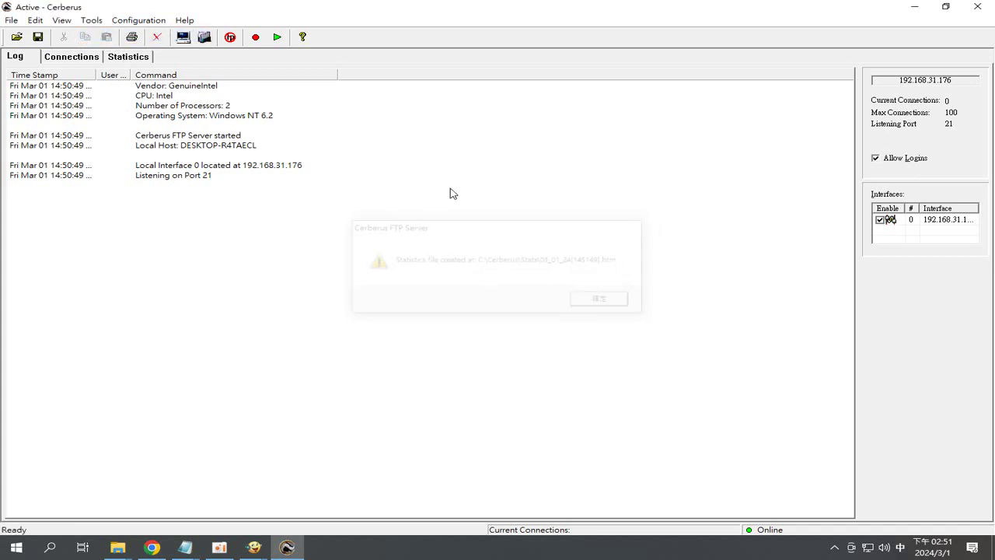
Open the user configuration and review the virtual root directories listed for the Anonymous profile
left_click(141, 21)
left_click(143, 55)
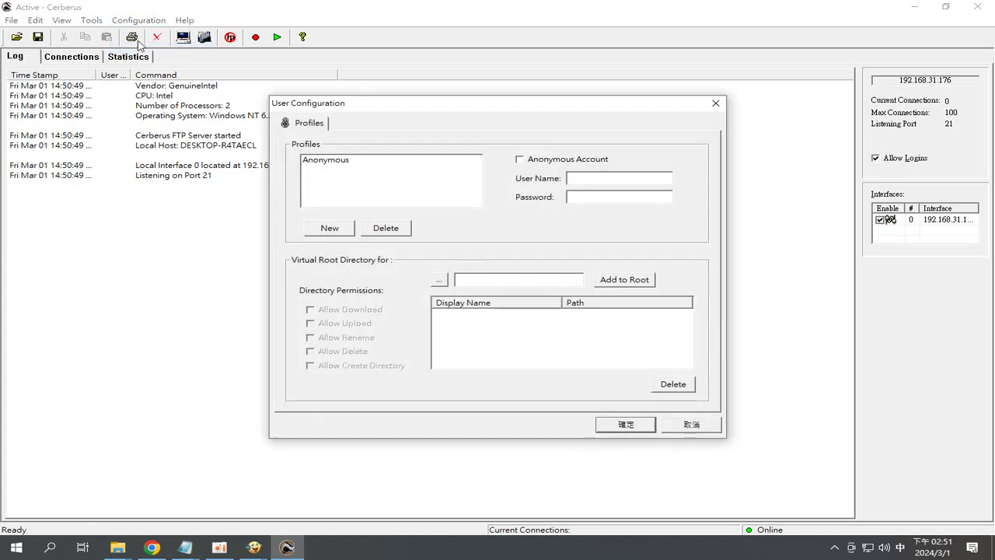
left_click(319, 164)
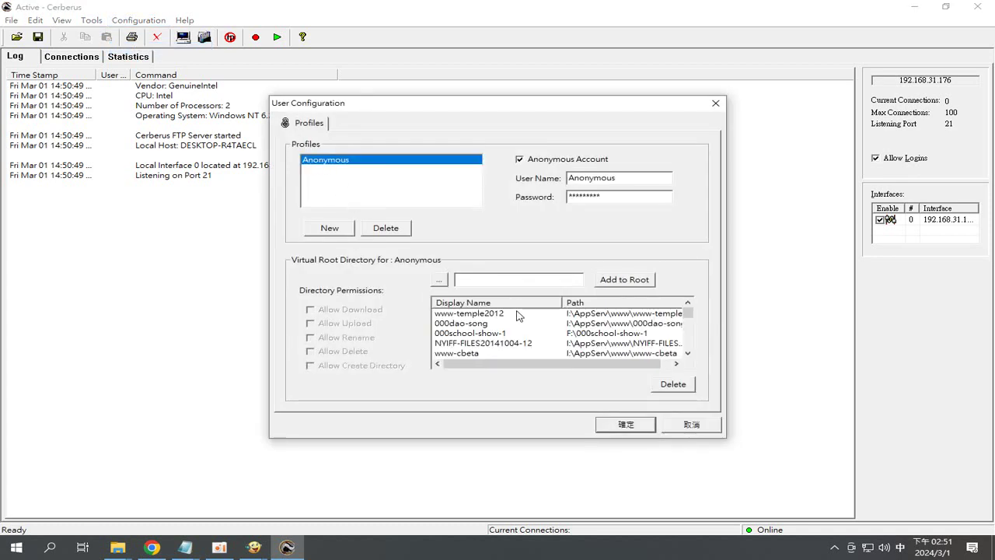
left_click(687, 338)
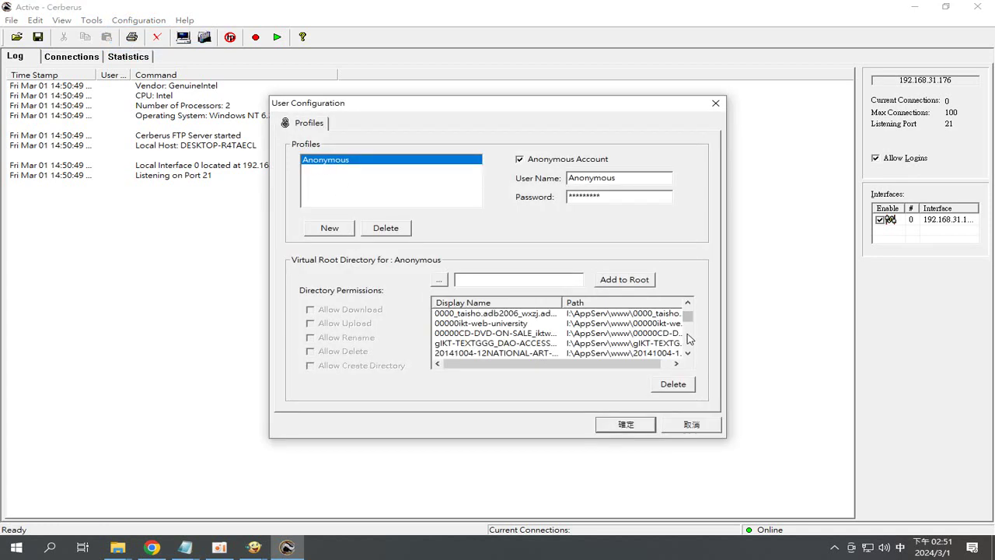
left_click(687, 340)
left_click(688, 341)
left_click(688, 342)
left_click(688, 343)
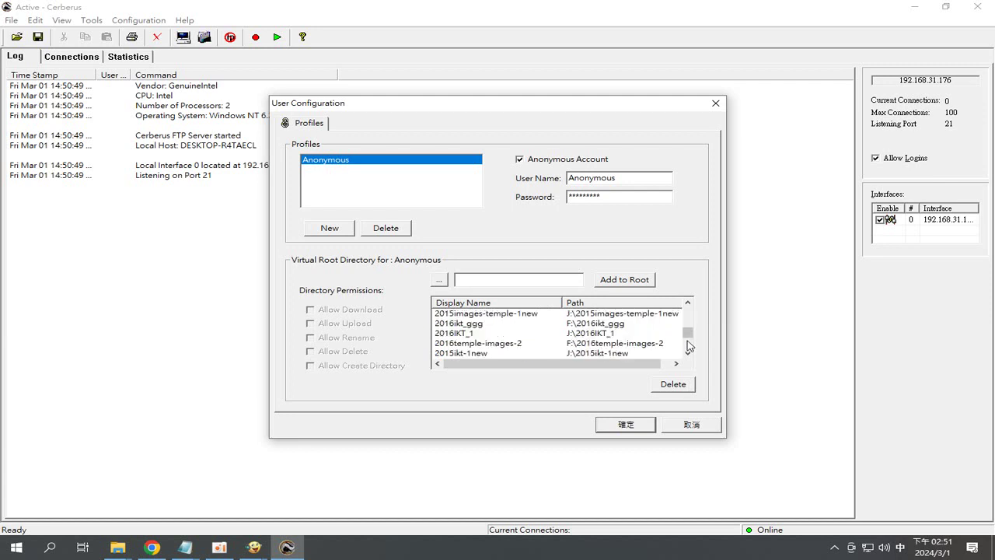
left_click(688, 345)
left_click(688, 348)
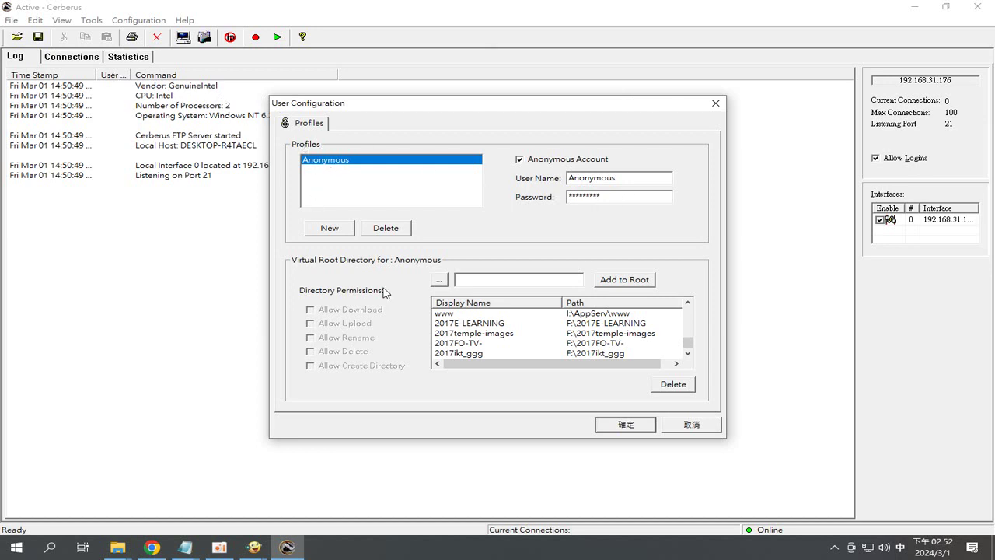
Browse for the oCam folder on the desktop and add it to the Anonymous profile's virtual root directory
left_click(440, 280)
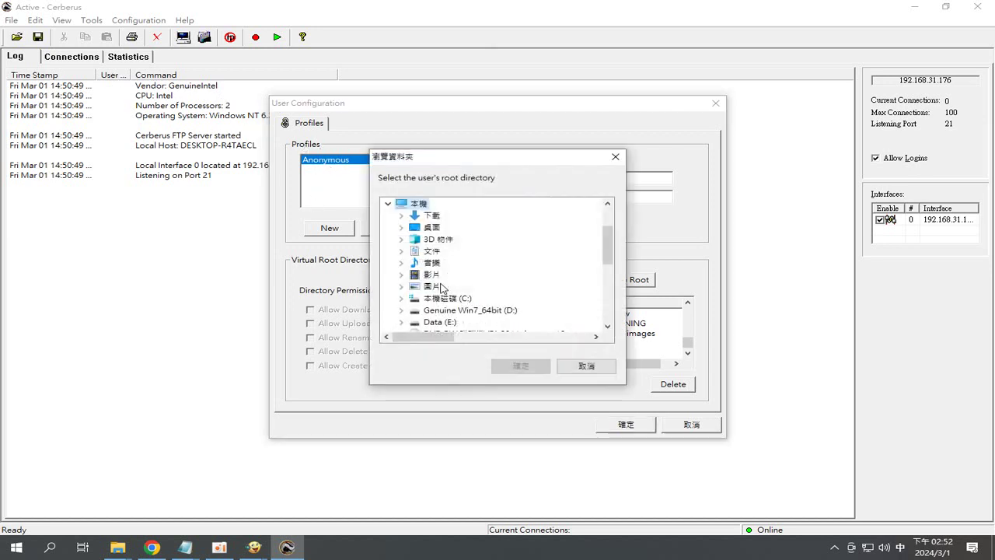
scroll(455, 318, "down", 1)
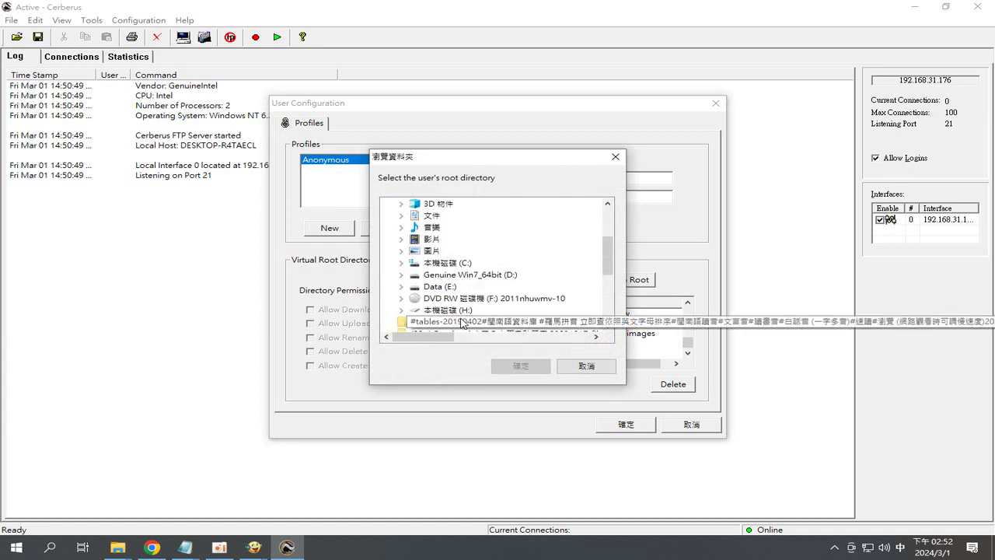
left_click(455, 311)
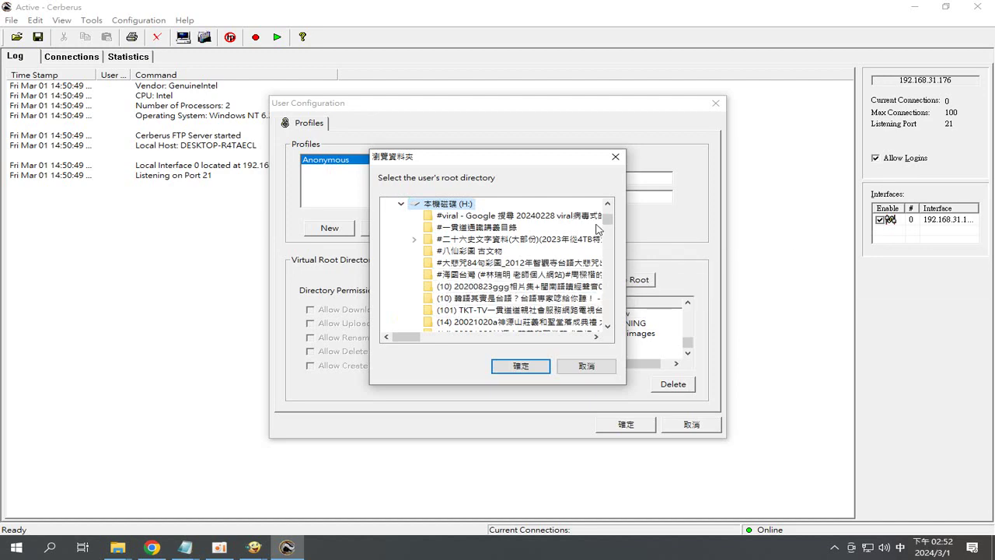
scroll(613, 246, "down", 3)
scroll(613, 246, "down", 5)
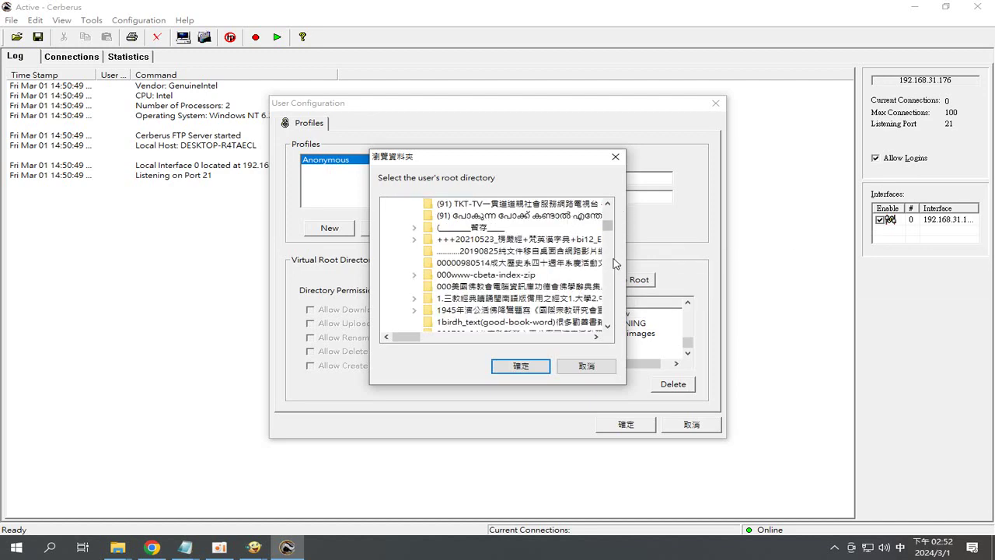
scroll(614, 271, "down", 10)
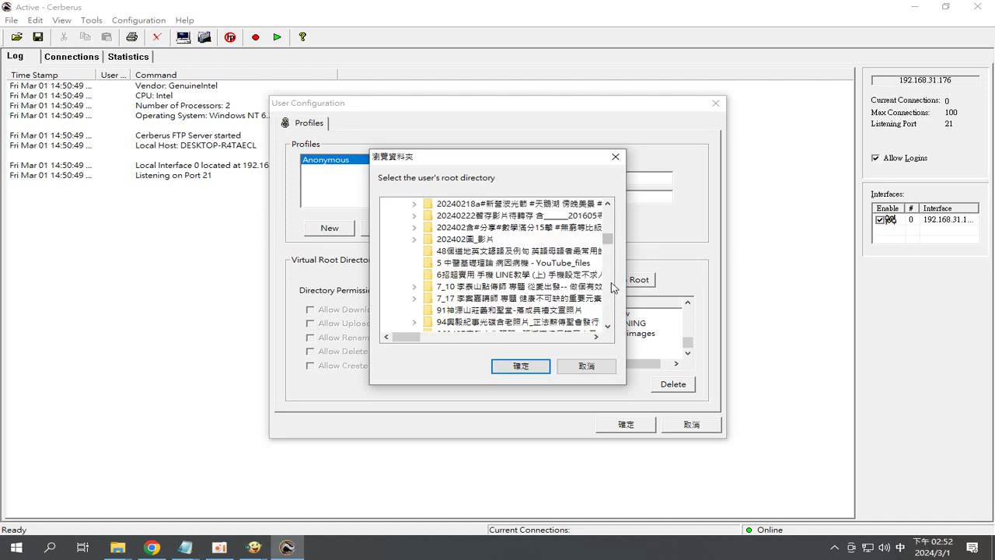
scroll(613, 288, "down", 10)
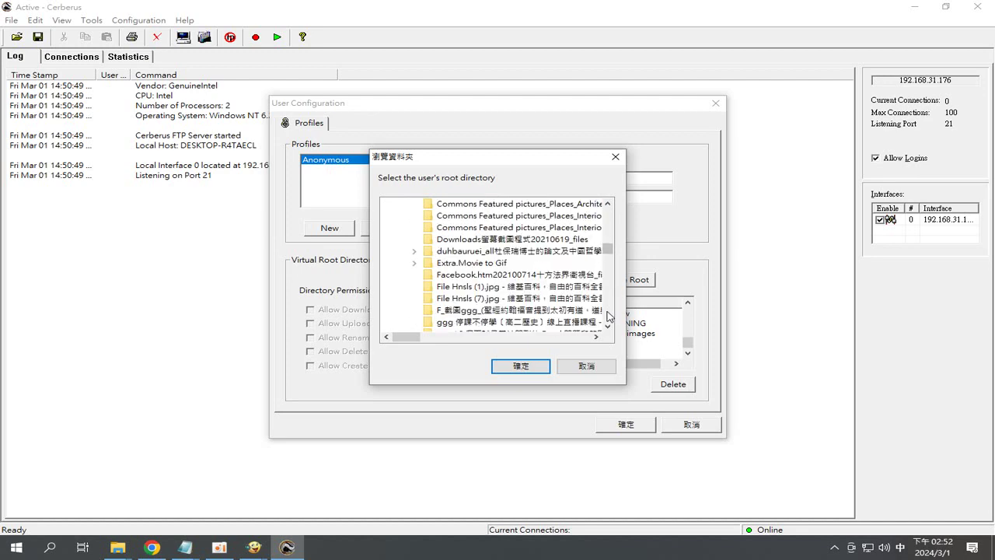
scroll(608, 316, "down", 3)
scroll(610, 317, "down", 6)
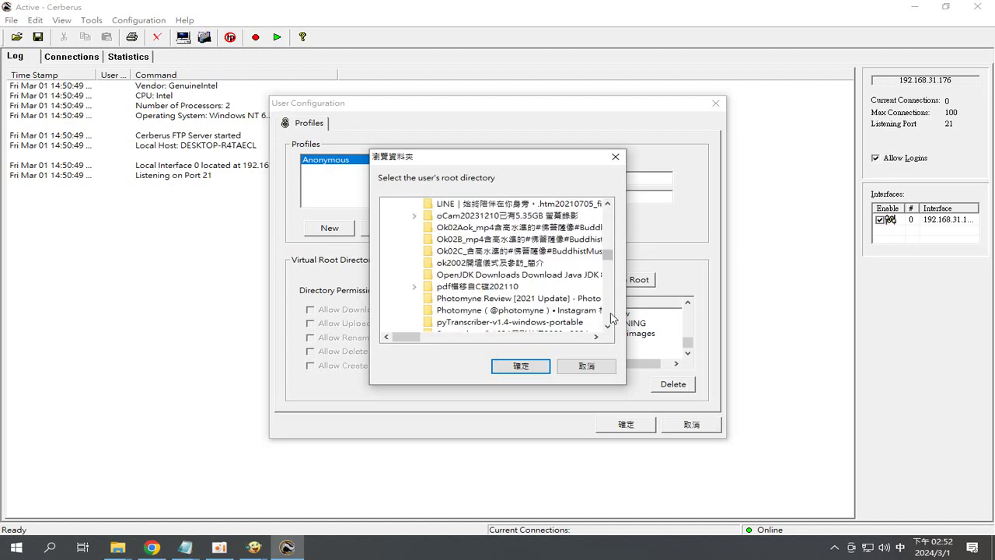
scroll(611, 317, "down", 3)
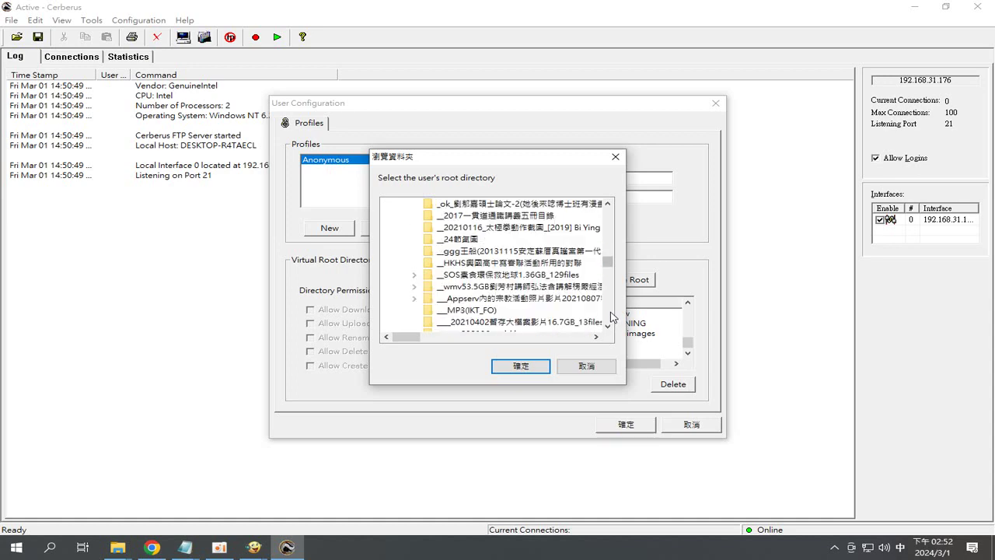
scroll(611, 317, "down", 3)
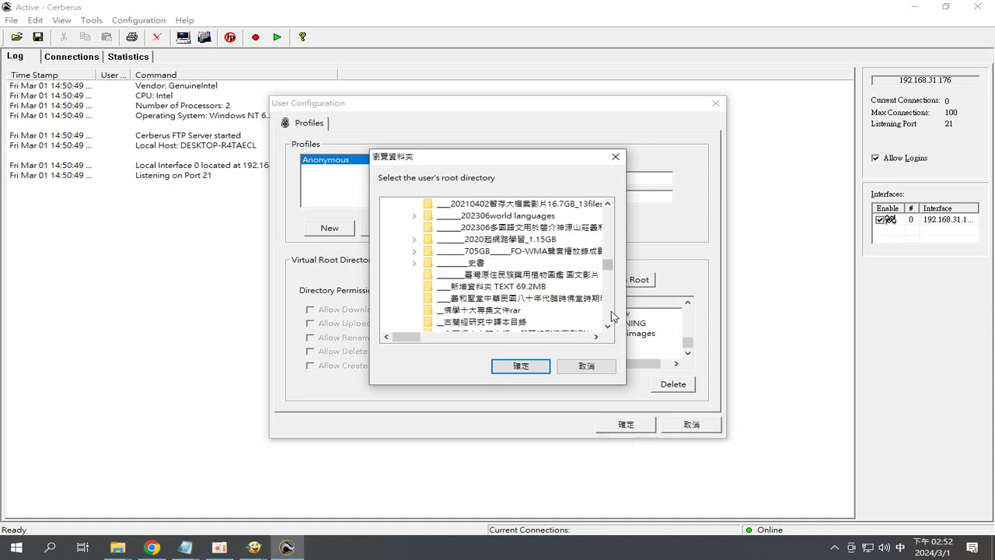
scroll(611, 315, "down", 12)
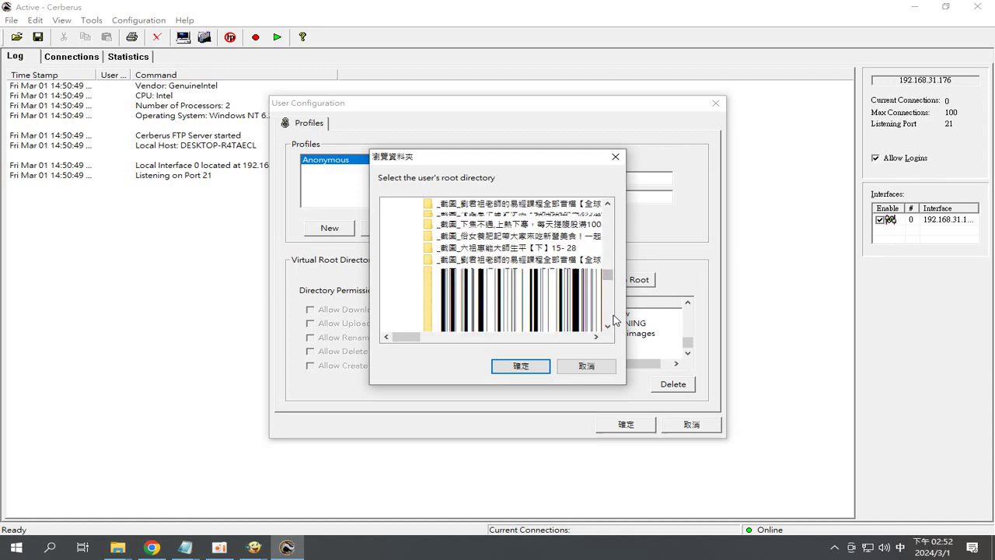
scroll(613, 320, "down", 12)
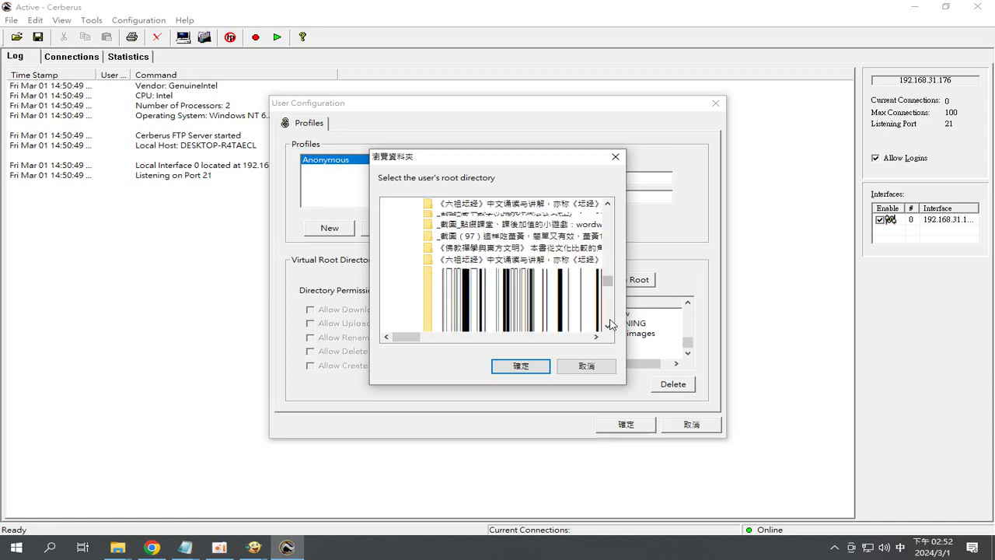
scroll(611, 324, "down", 6)
scroll(611, 323, "down", 3)
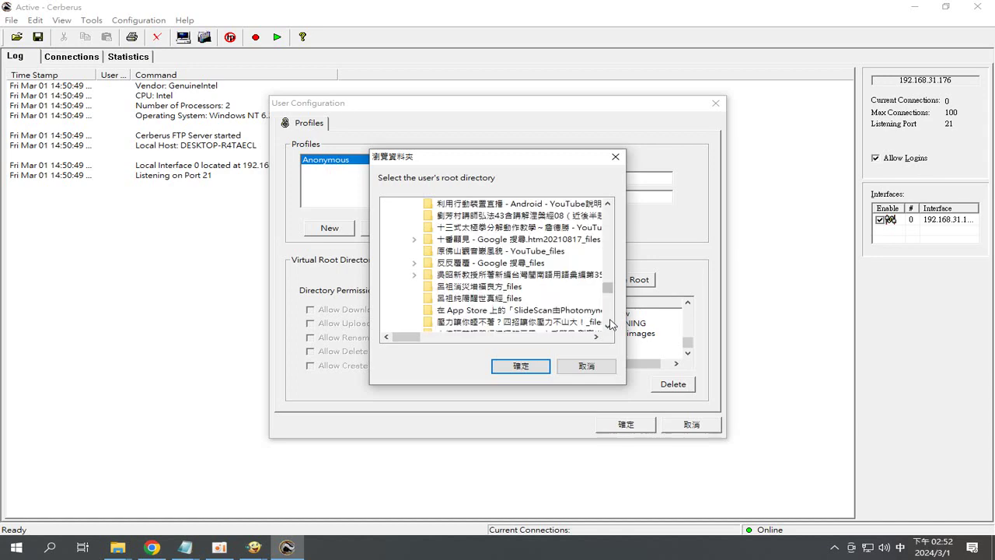
scroll(611, 325, "down", 6)
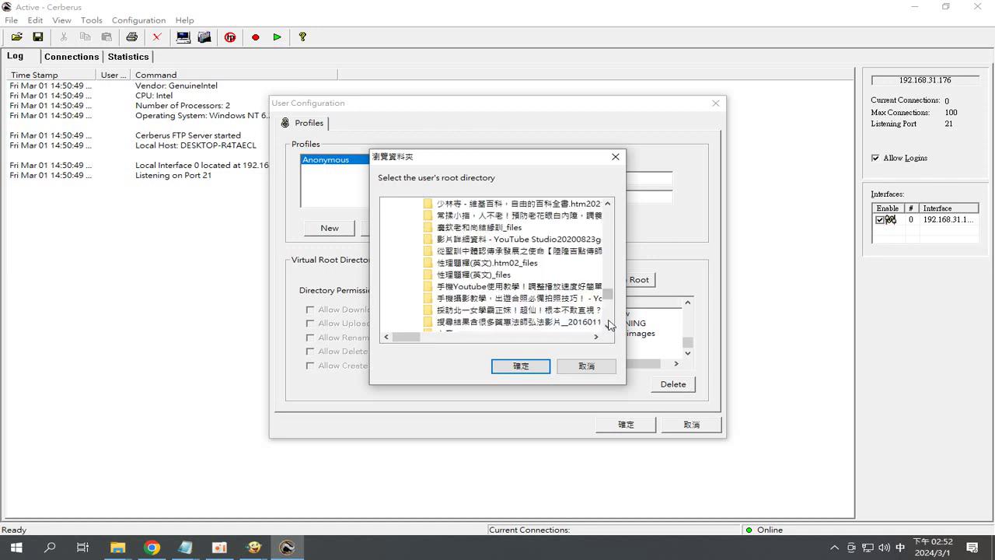
left_click(607, 326)
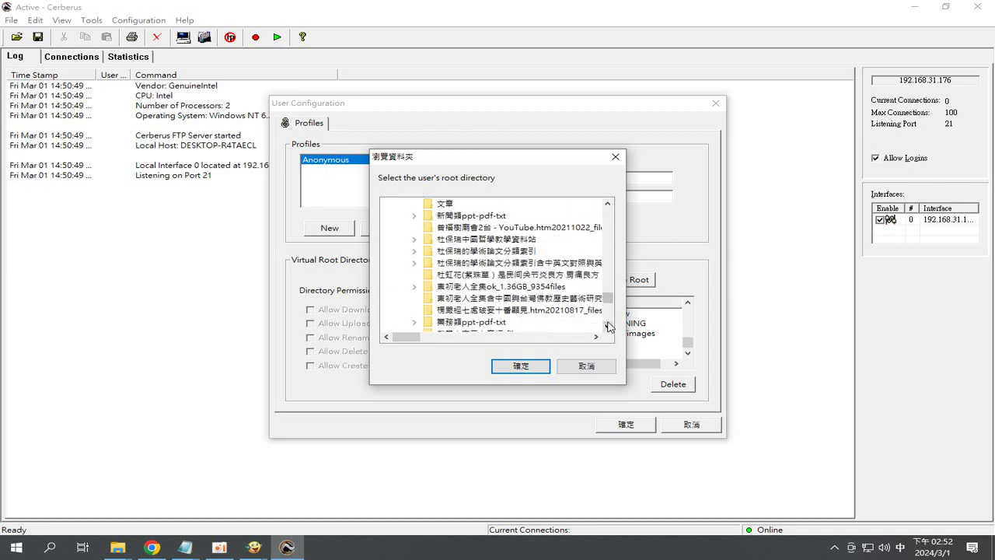
scroll(608, 322, "down", 3)
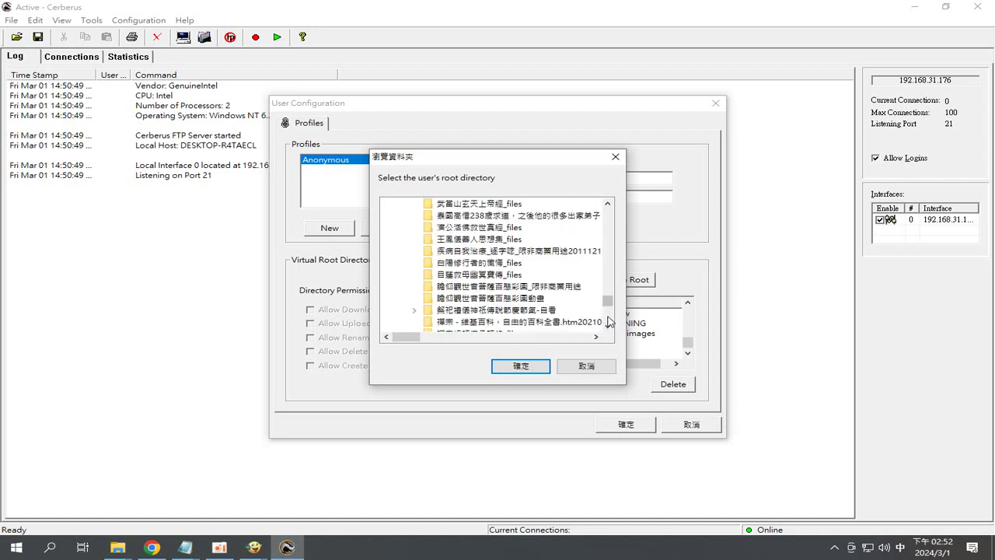
scroll(609, 322, "down", 3)
scroll(608, 322, "down", 12)
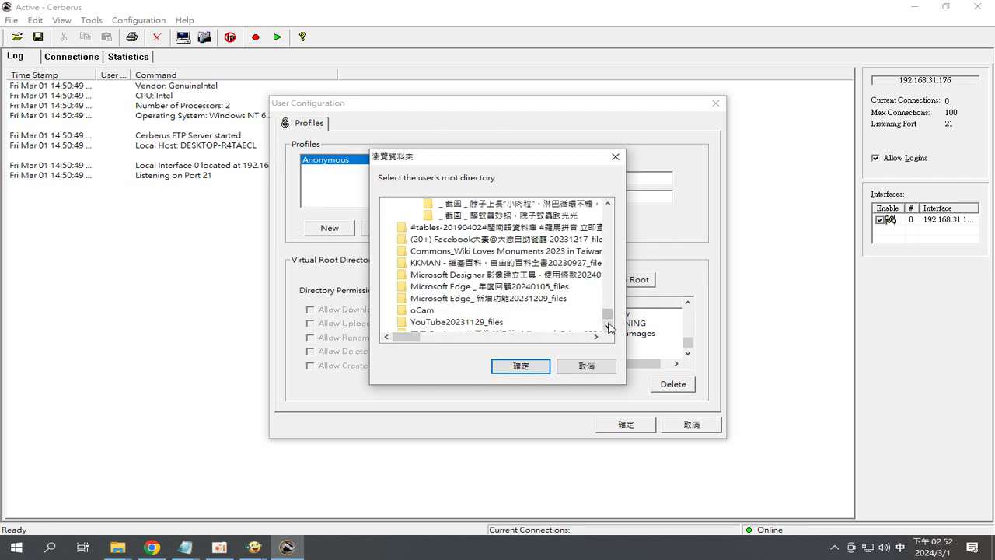
left_click(608, 325)
left_click(608, 326)
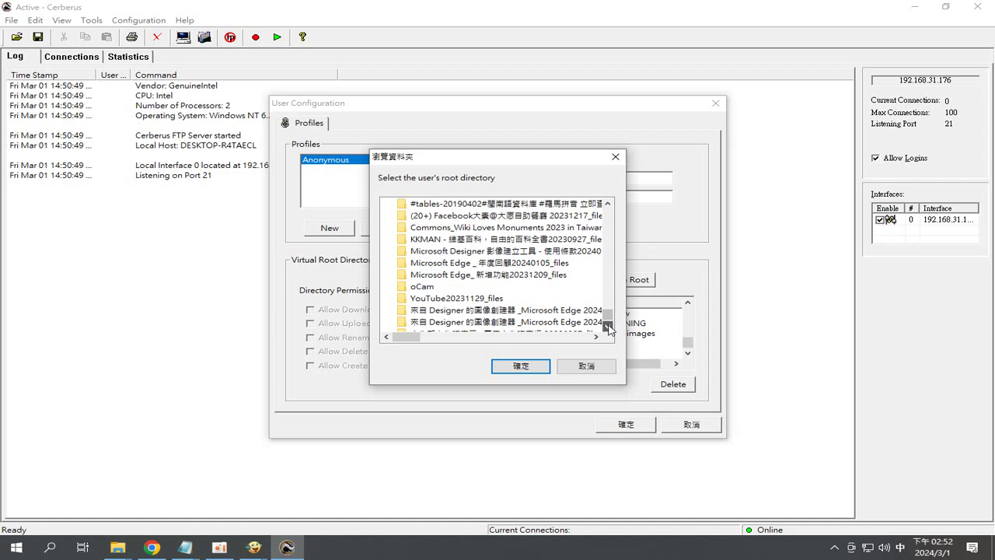
left_click(608, 325)
left_click(608, 326)
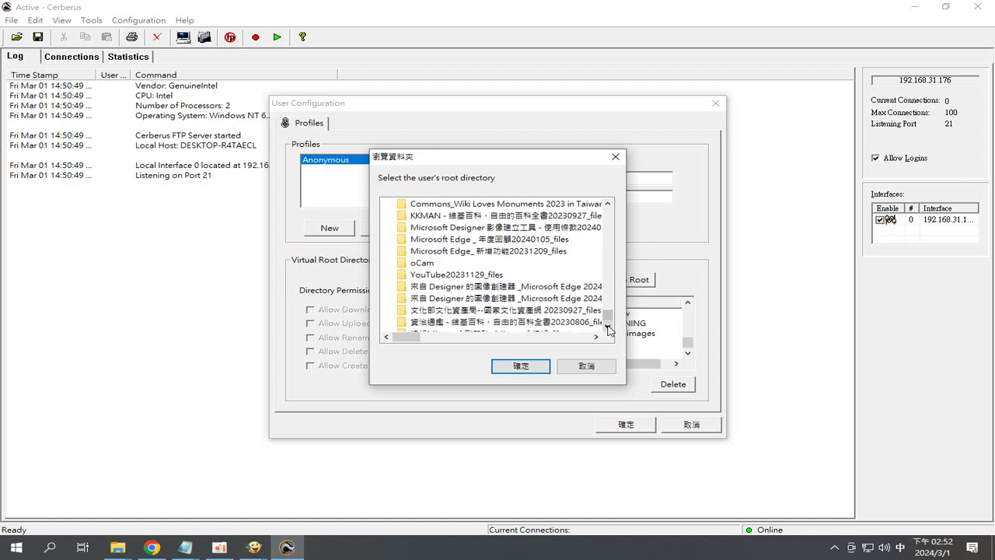
left_click(608, 325)
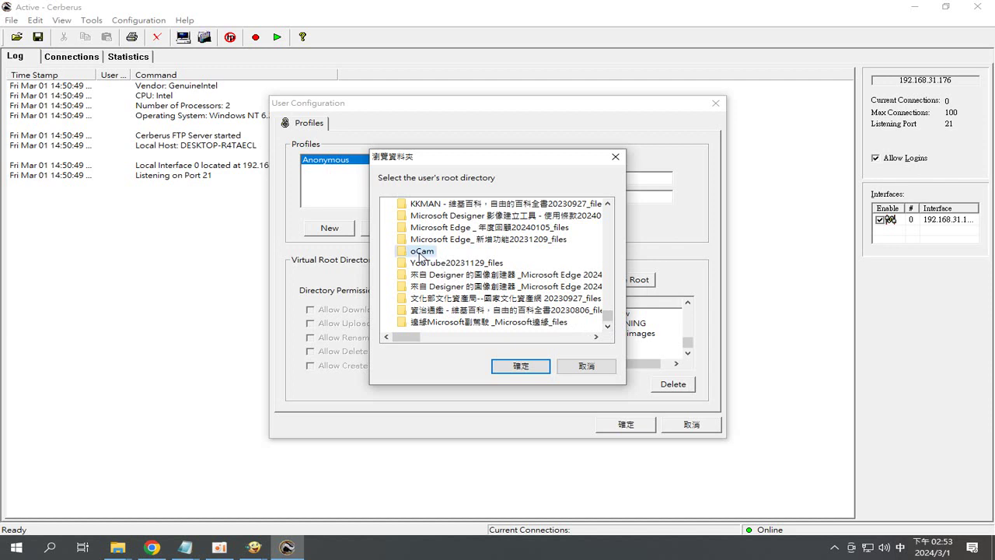
left_click(518, 364)
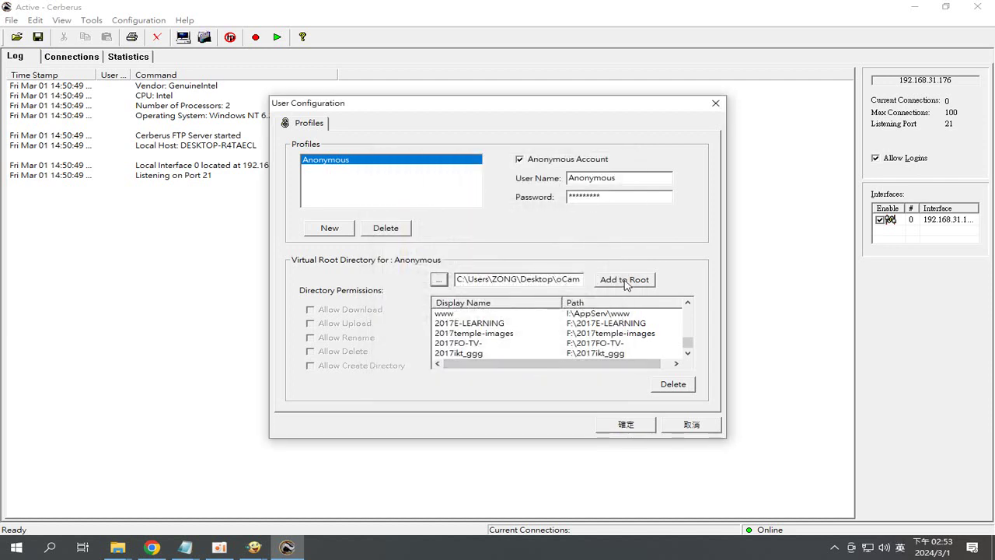
left_click(632, 283)
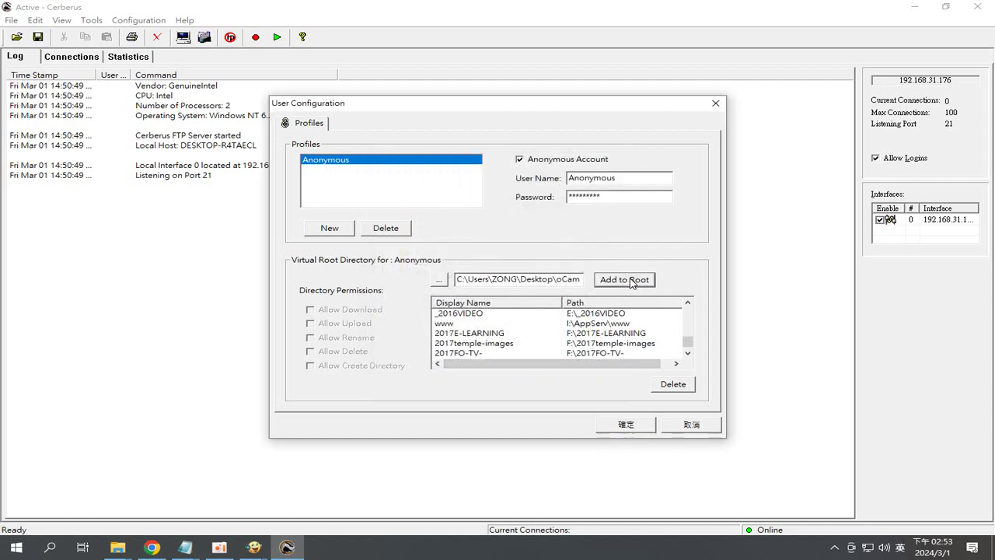
Grant the Allow Download permission on the oCam directory and save the user configuration
left_click(689, 333)
left_click_drag(690, 332, 689, 311)
left_click(447, 314)
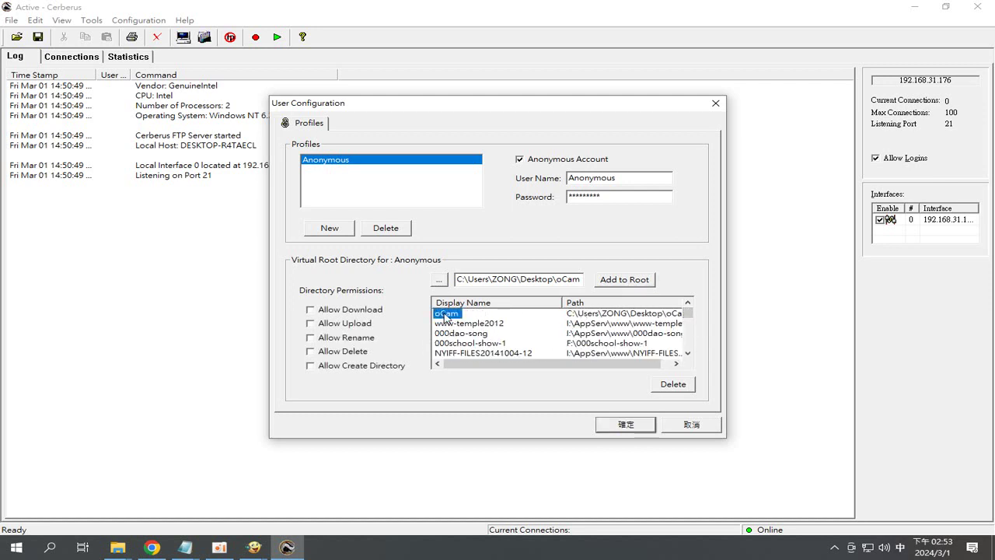
left_click(311, 309)
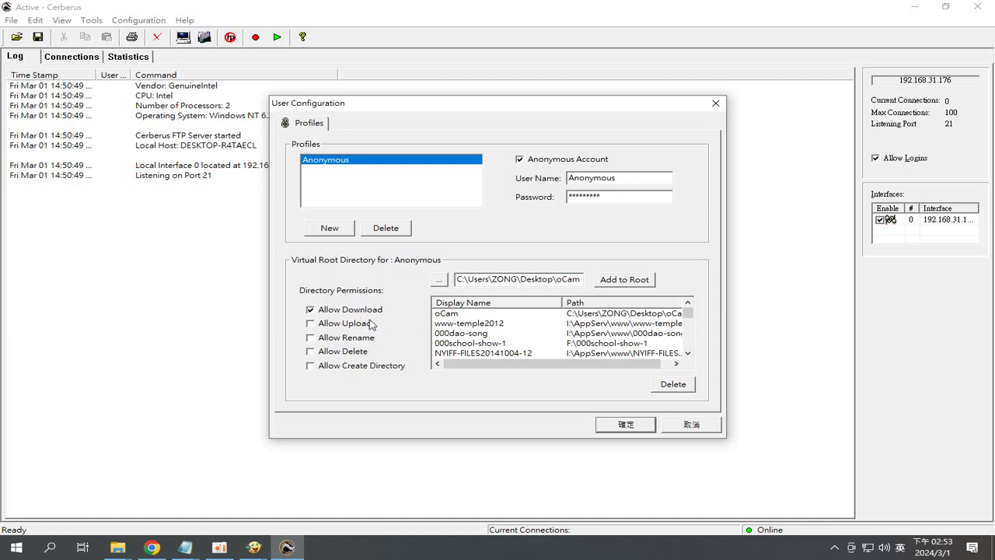
left_click(628, 425)
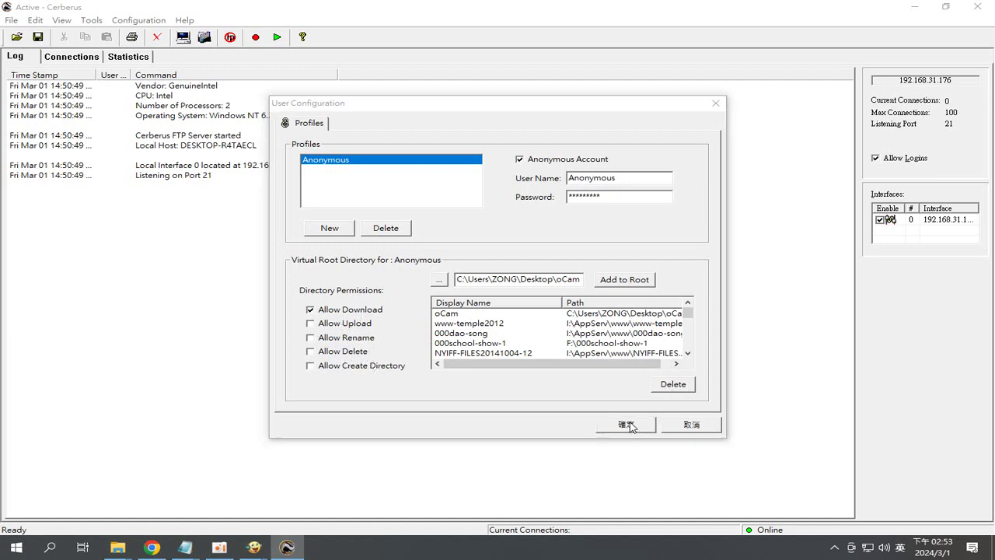
Confirm saving the pending changes to the Anonymous user profile
left_click(549, 301)
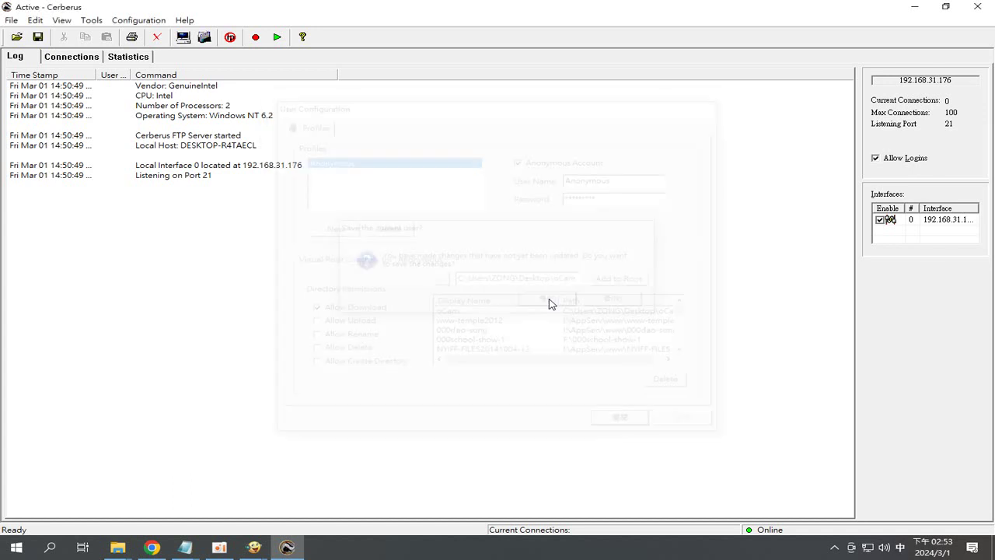
Switch to Chrome, open a new tab and move the browser window clear of the Cerberus log entries and server address
mouse_move(153, 548)
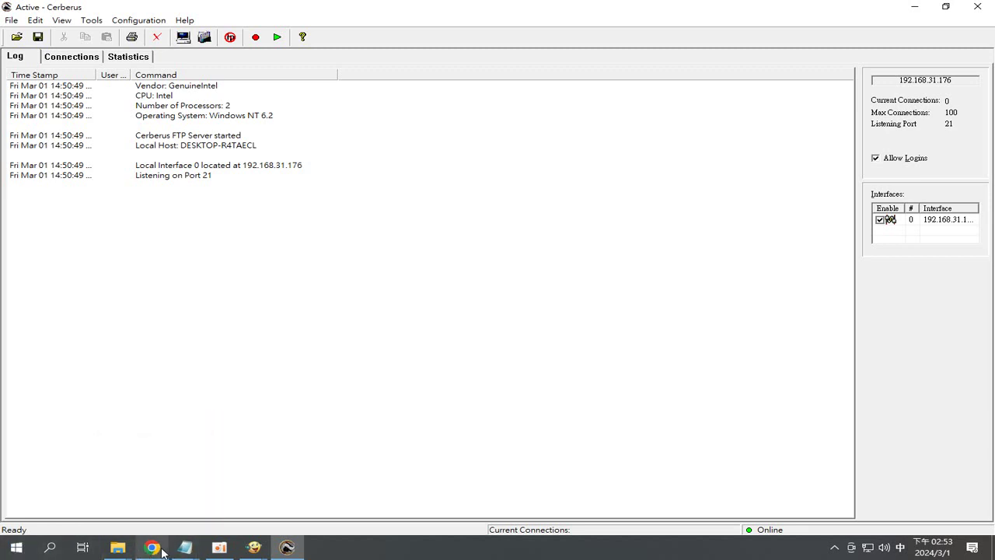
left_click(152, 548)
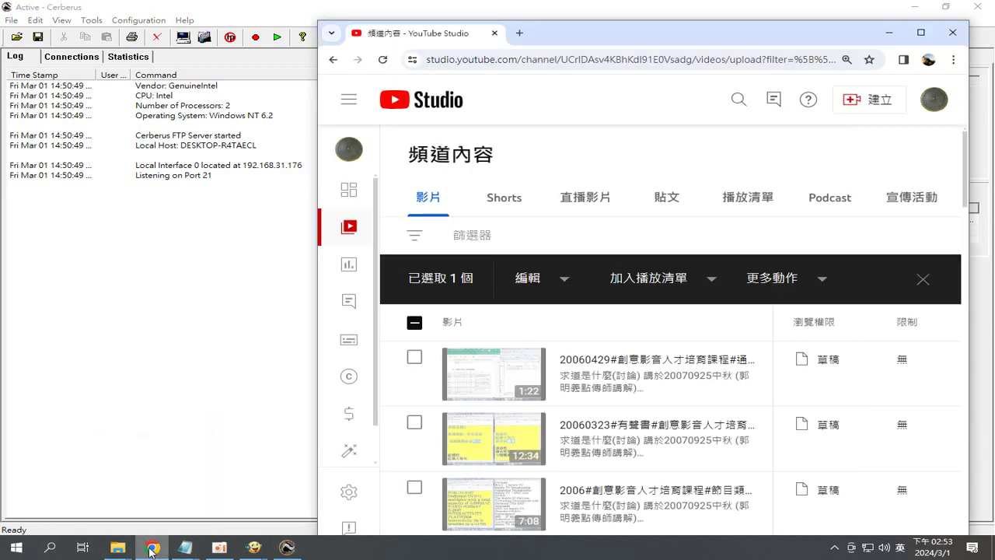
left_click(519, 34)
left_click(518, 60)
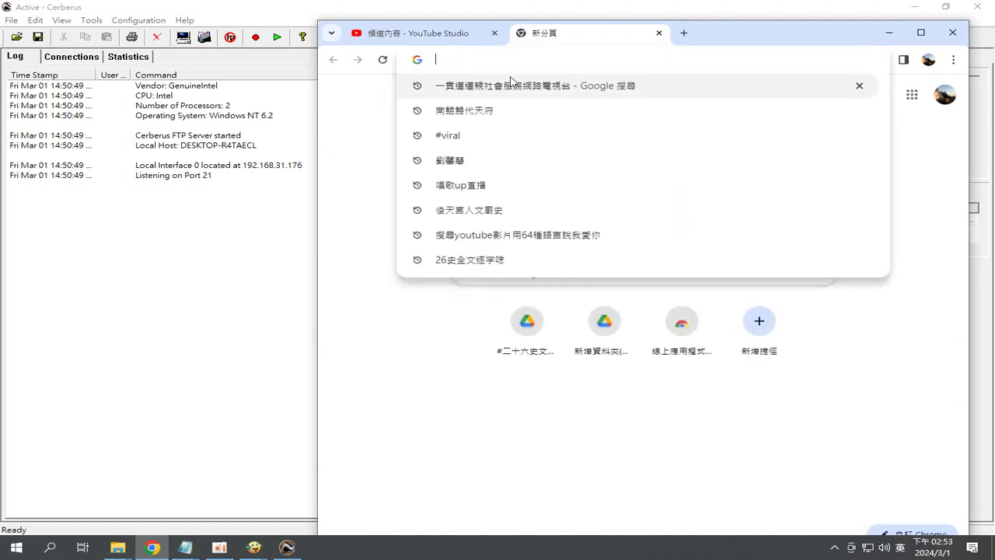
left_click_drag(719, 39, 637, 249)
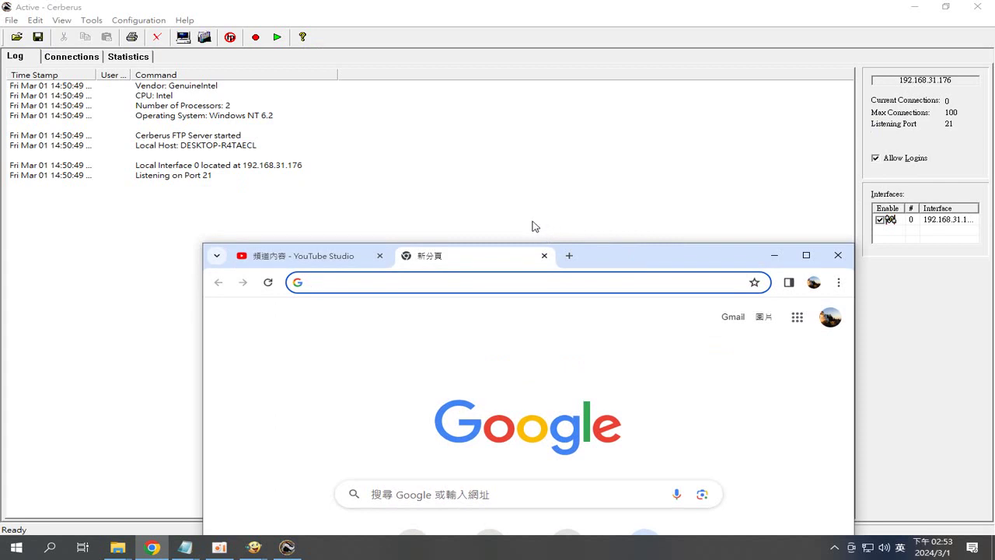
type("ftp")
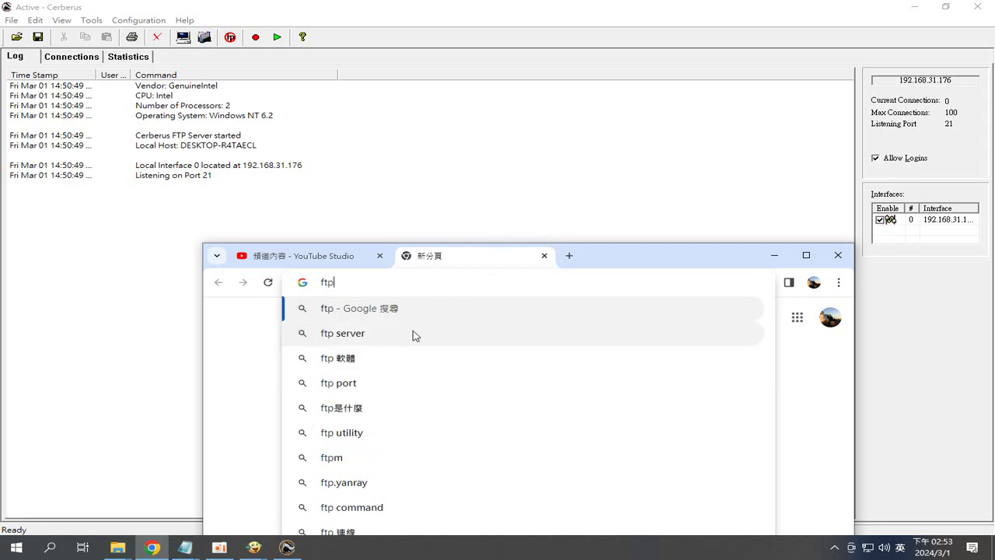
type("://")
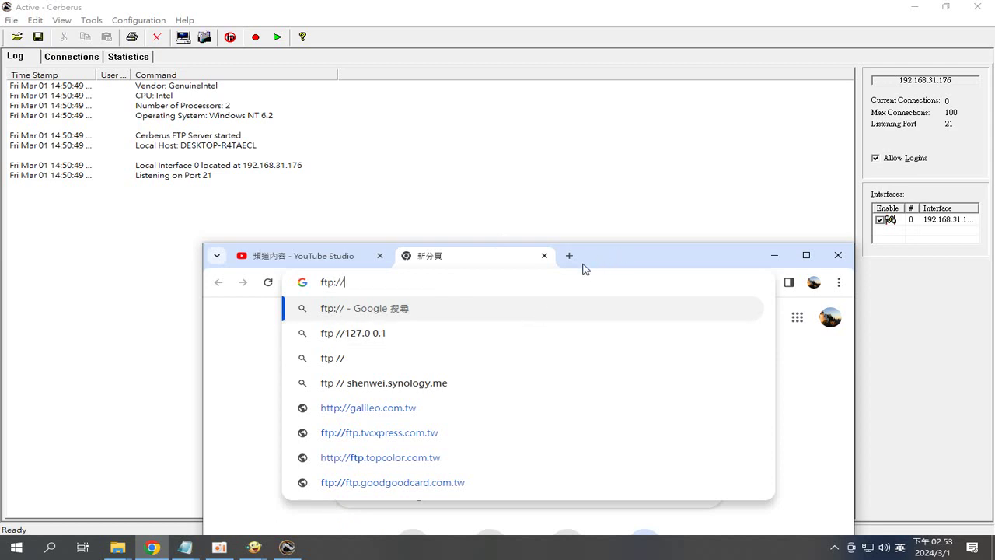
type("192.")
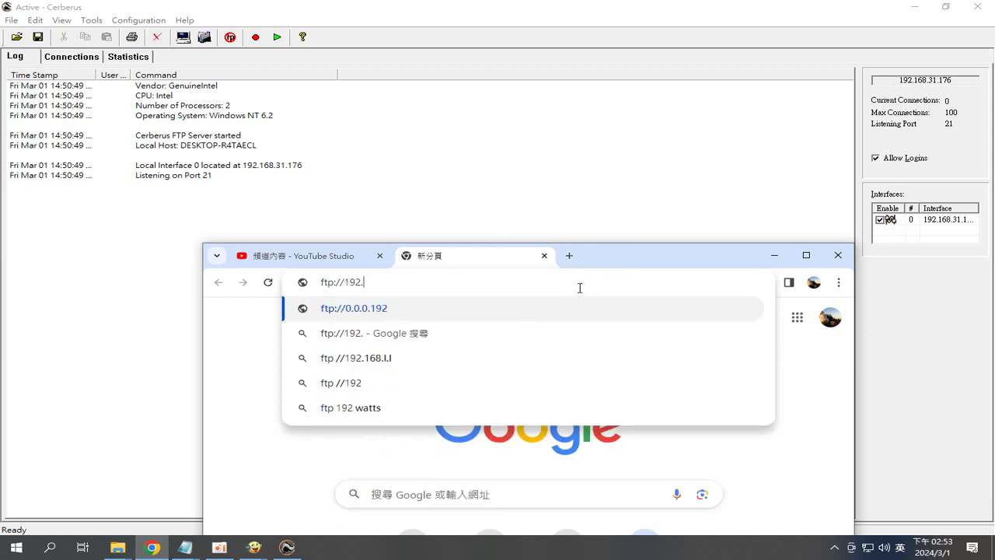
left_click(377, 310)
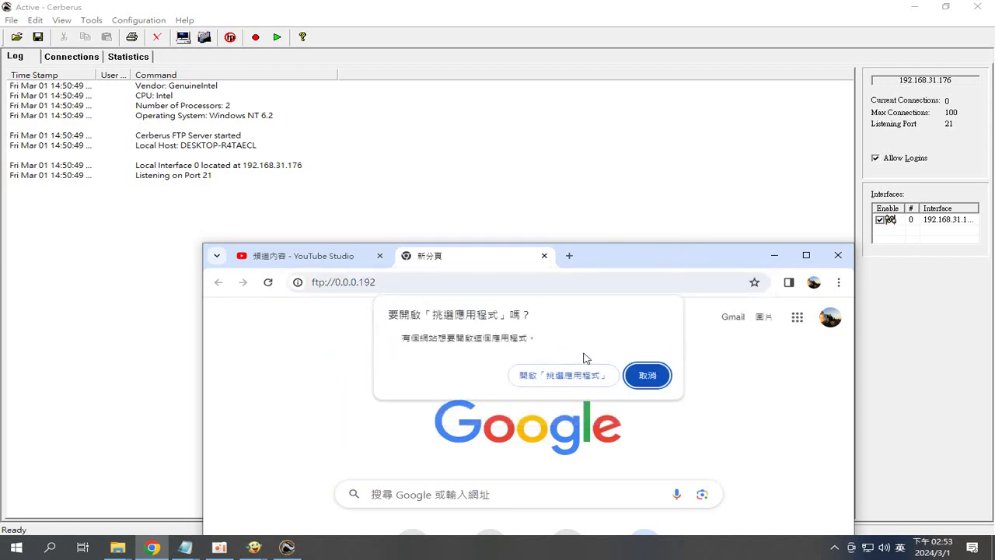
Replace the browser address with the FTP server's address, ftp://192.168.31.176
left_click(344, 286)
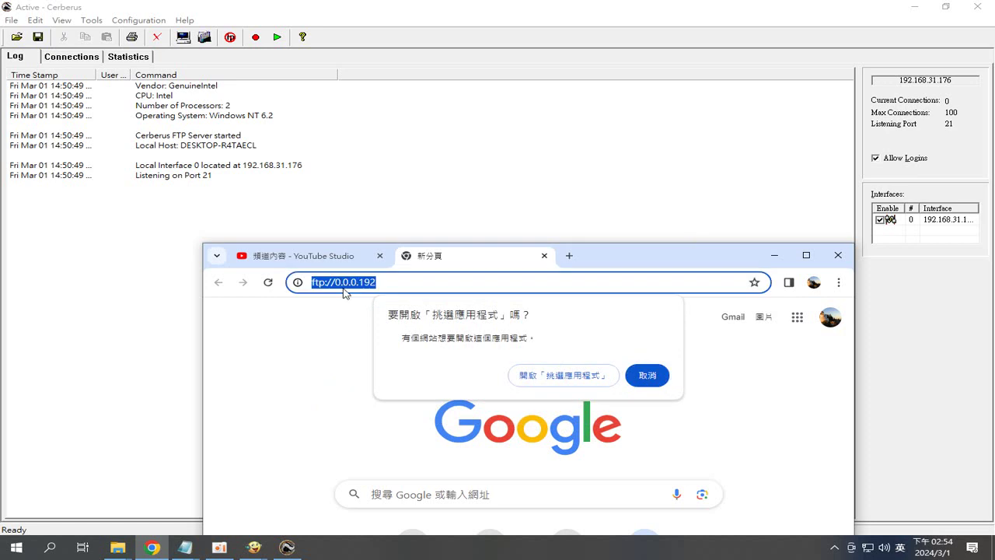
left_click(338, 284)
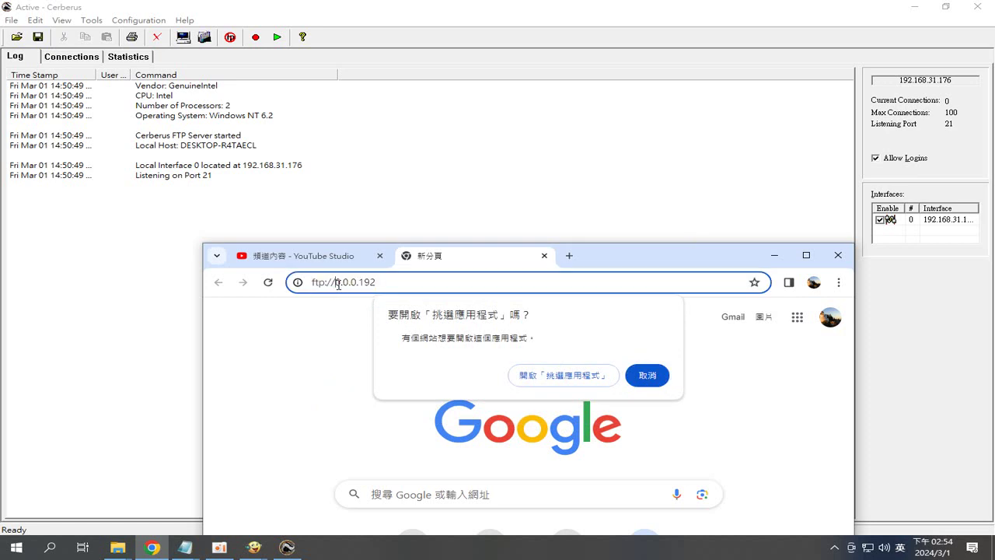
left_click_drag(337, 284, 363, 284)
key("BackSpace")
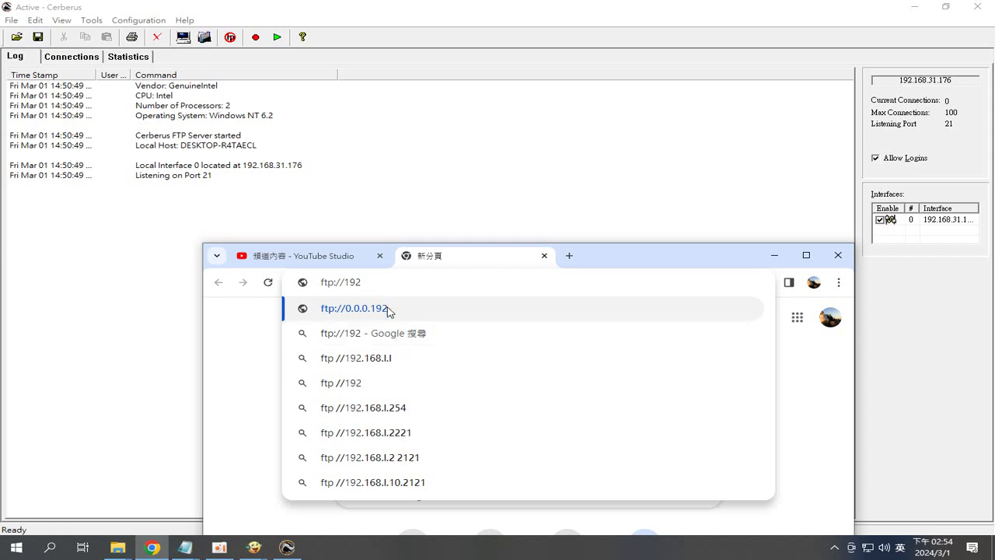
type(".168.")
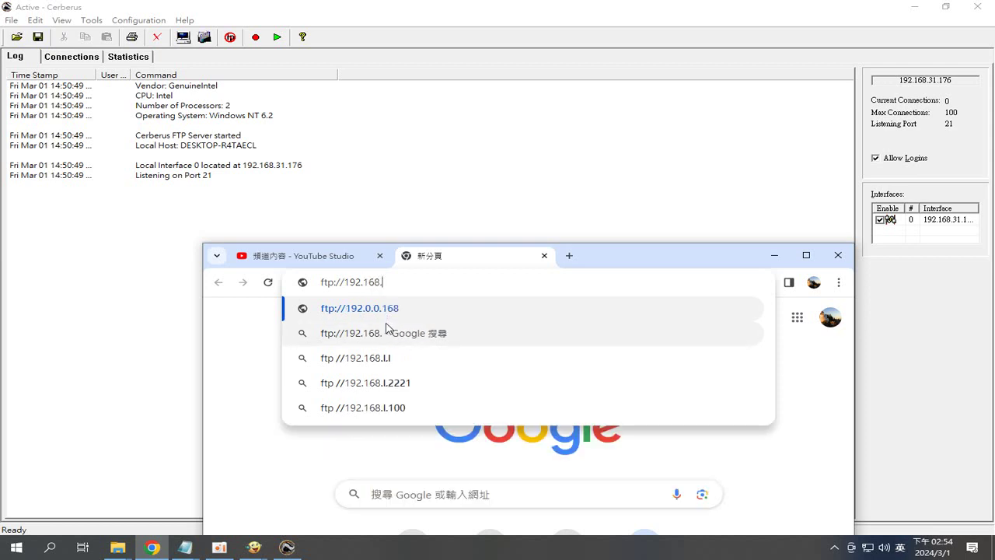
type("31")
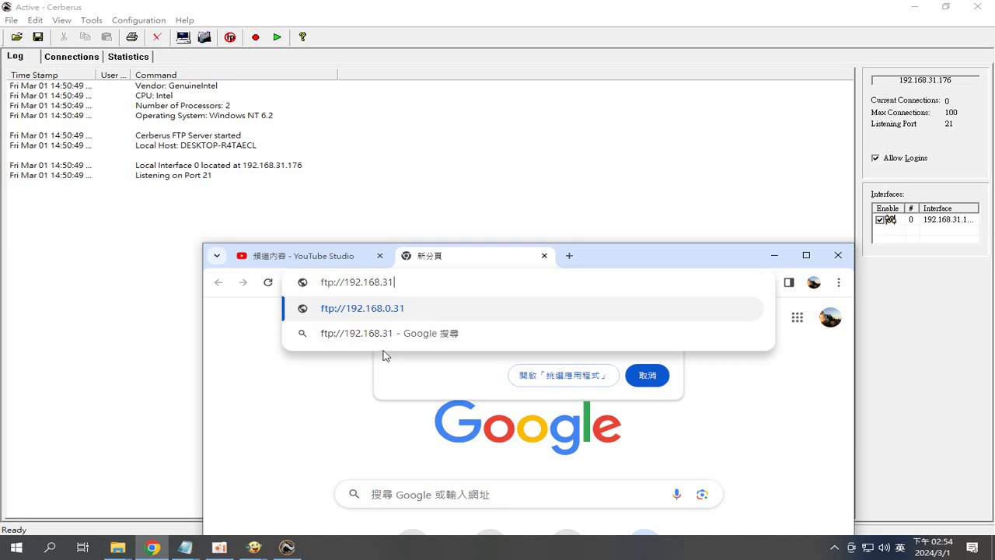
type(".176")
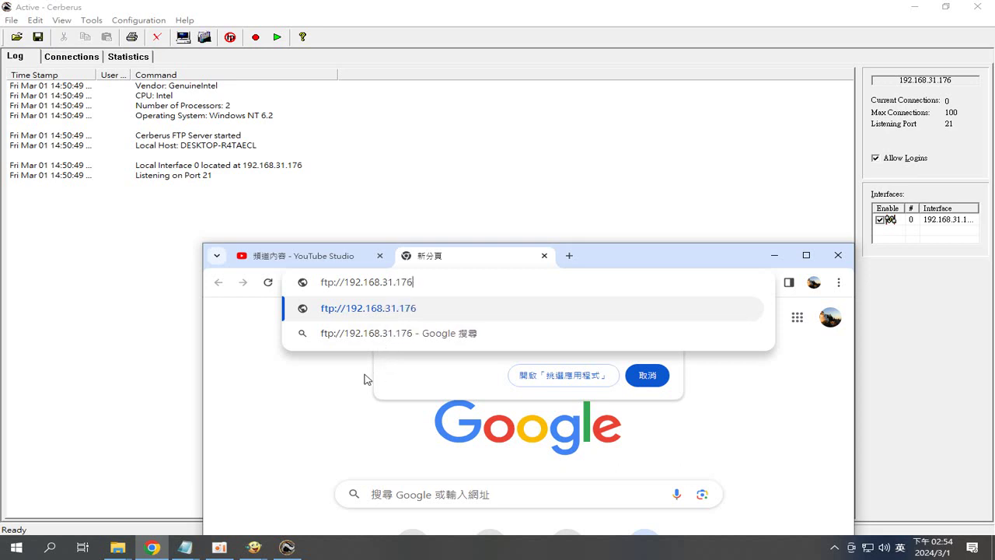
Copy the full FTP address to the clipboard and load it in the browser
left_click_drag(425, 283, 282, 282)
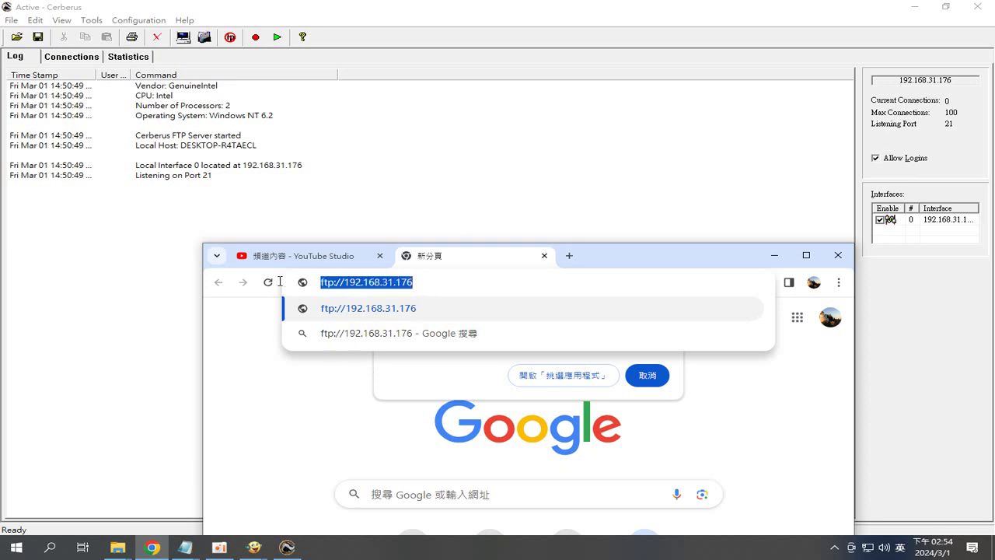
right_click(339, 287)
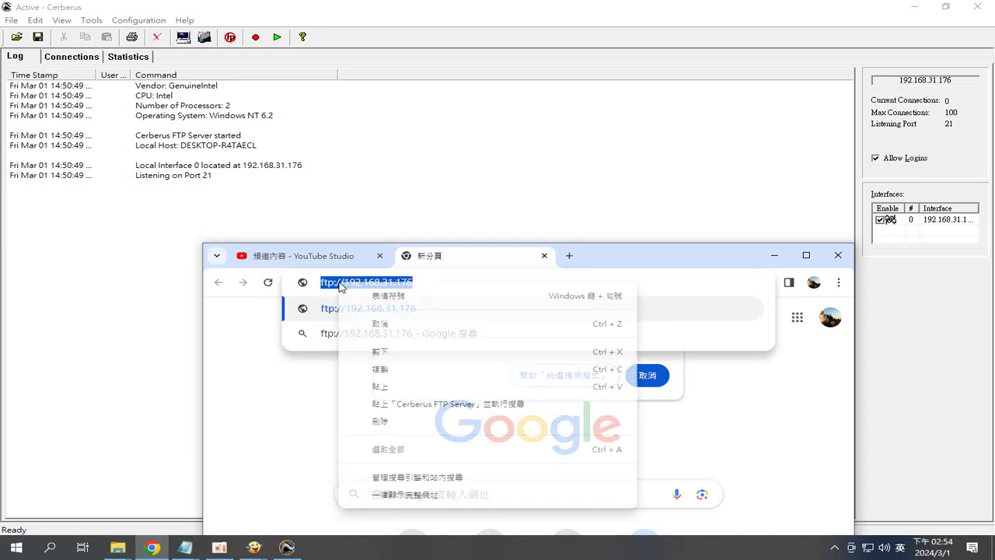
left_click(380, 369)
left_click(429, 281)
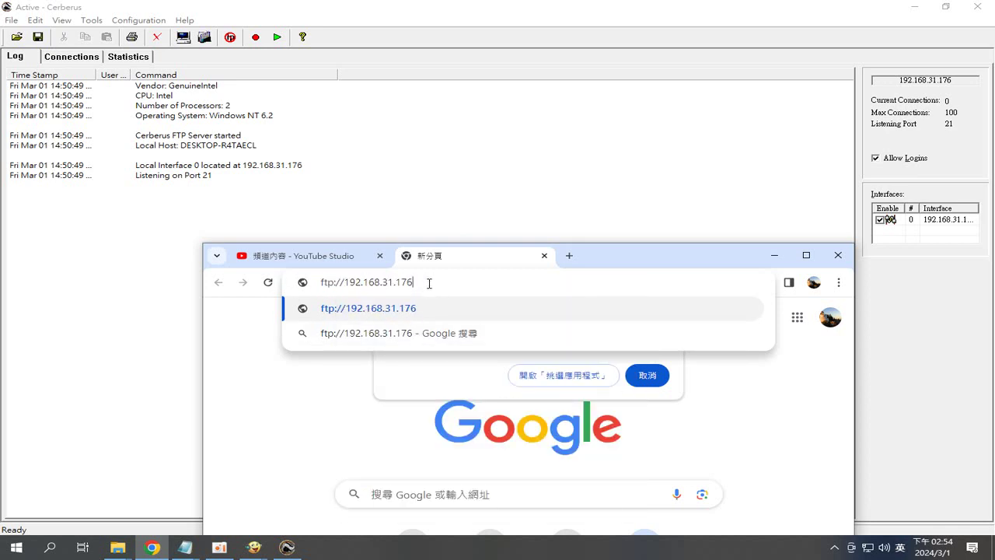
key("Return")
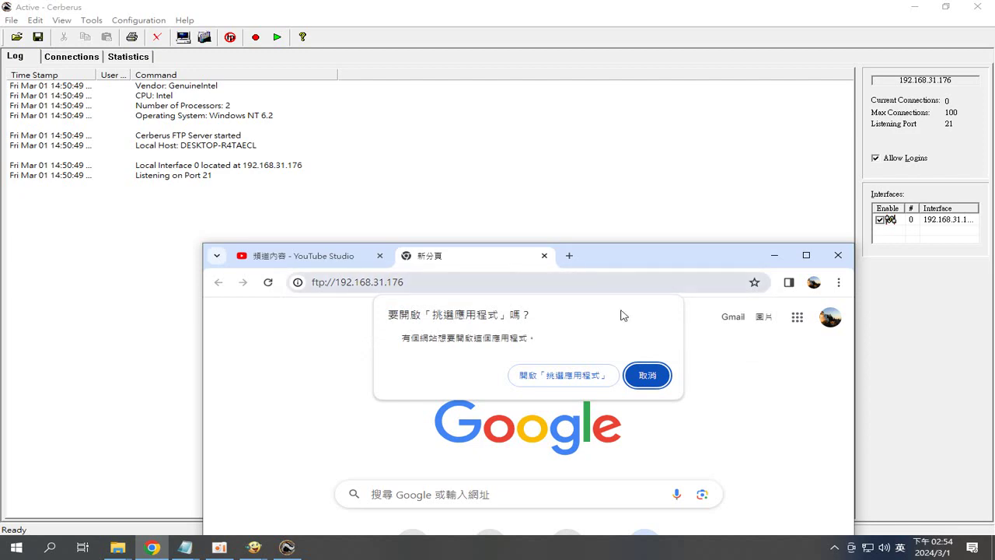